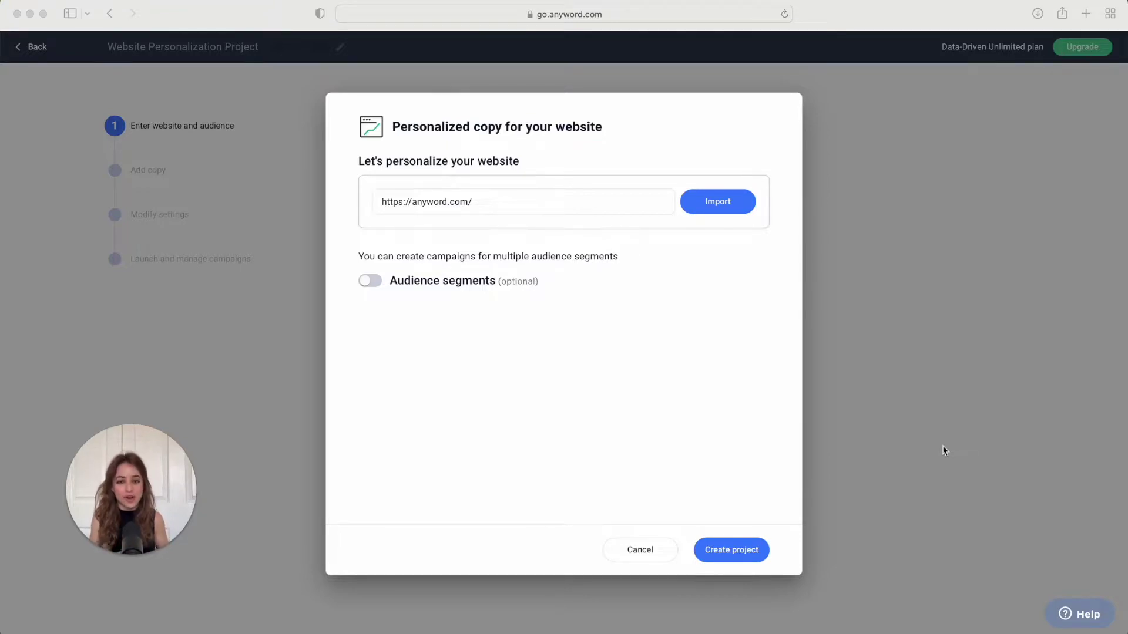
Step: Import the site's brand name and description, then create the personalization project
left_click(733, 268)
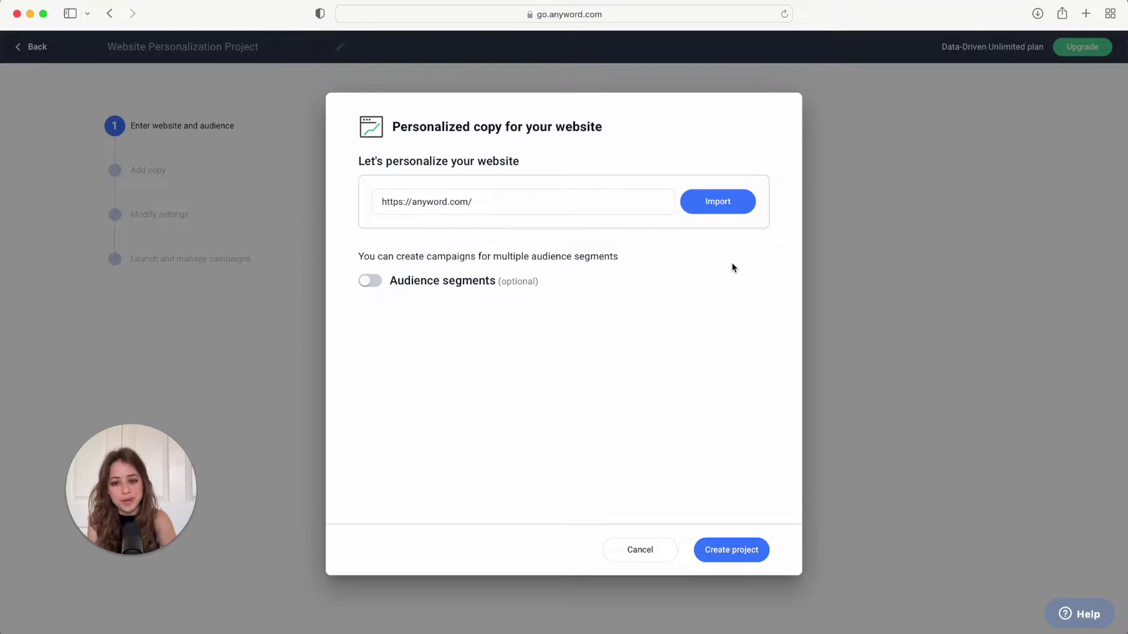
left_click(728, 212)
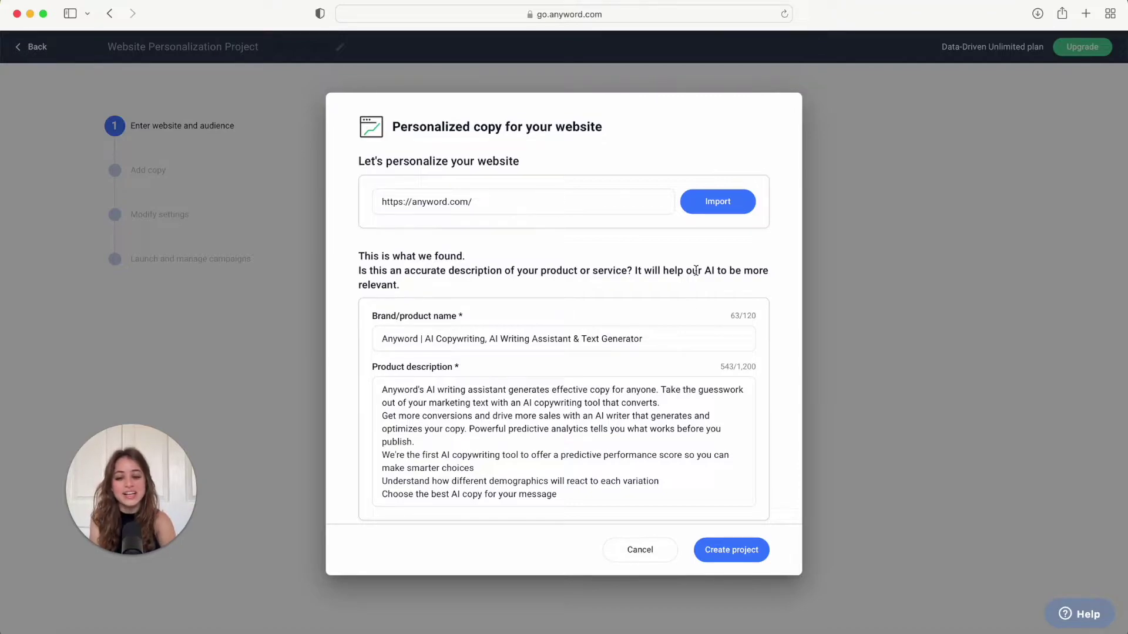
scroll(657, 376, "down", 2)
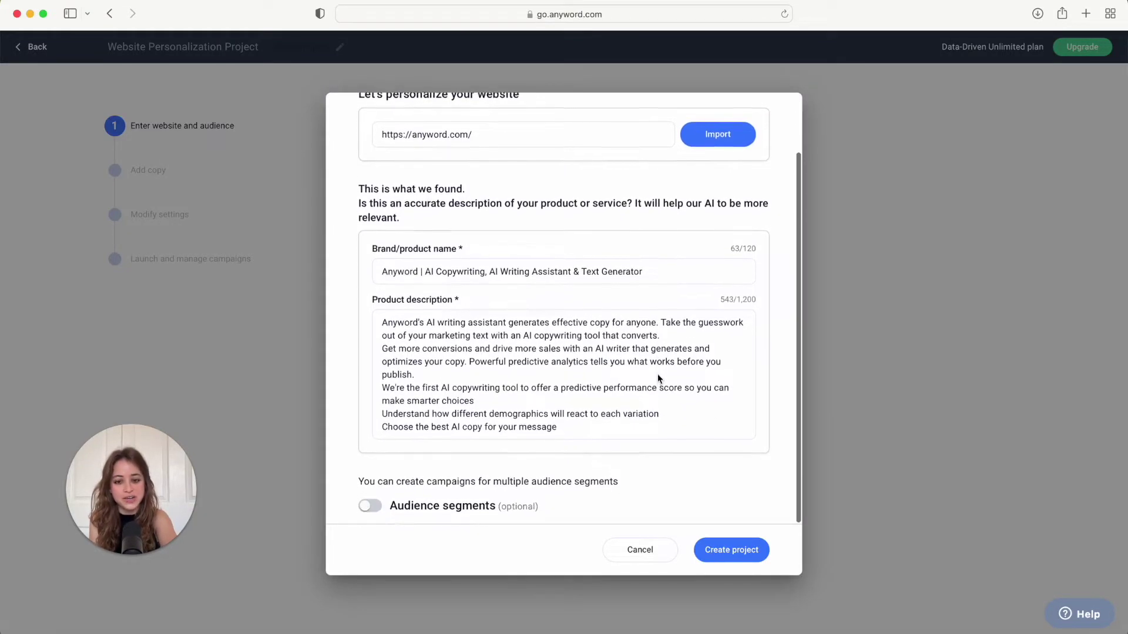
left_click(731, 549)
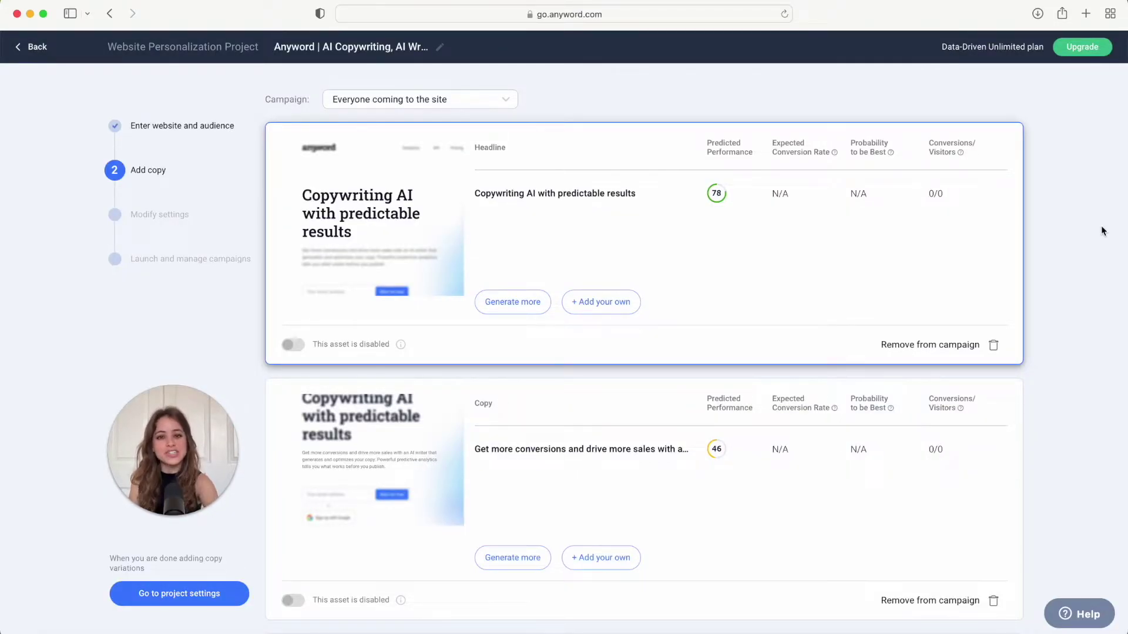
scroll(1101, 226, "down", 10)
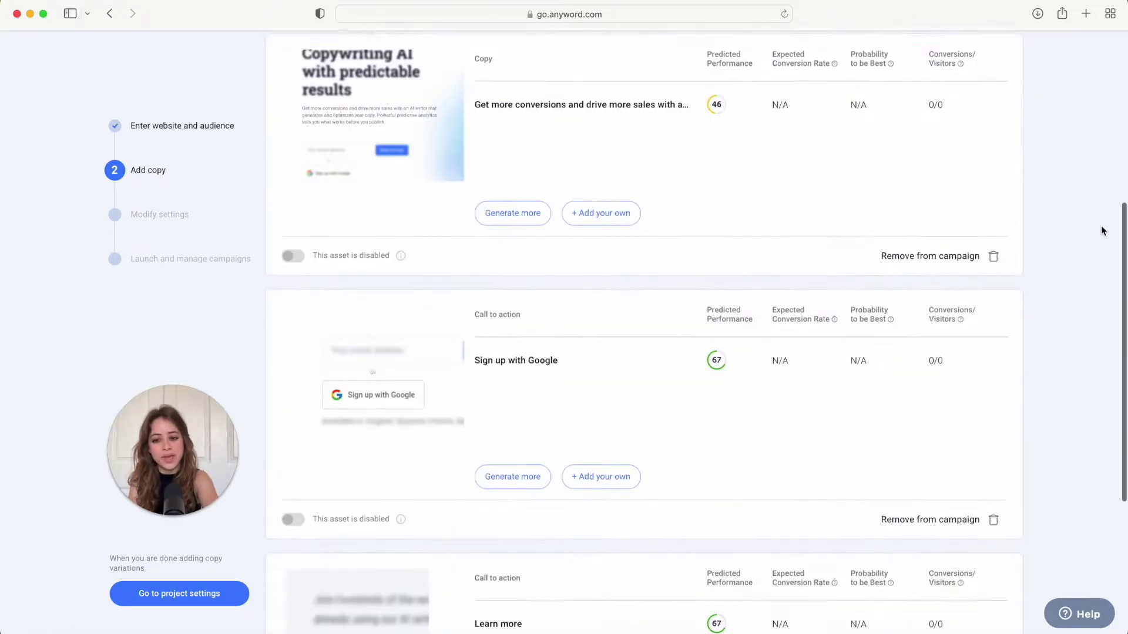
scroll(1100, 225, "up", 10)
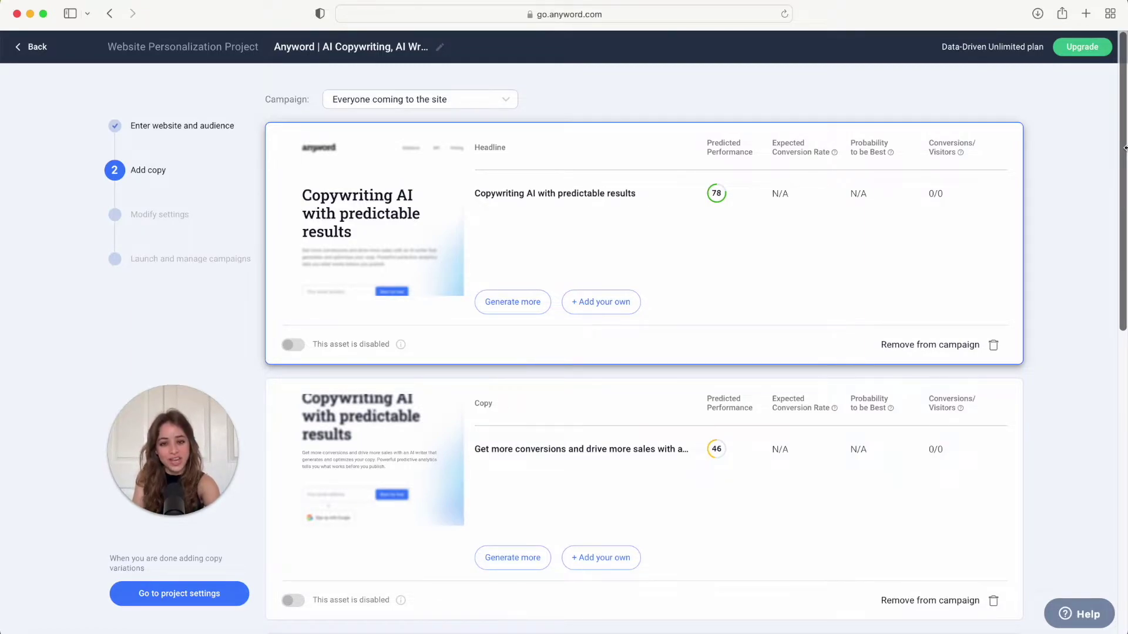
left_click_drag(1125, 147, 1125, 447)
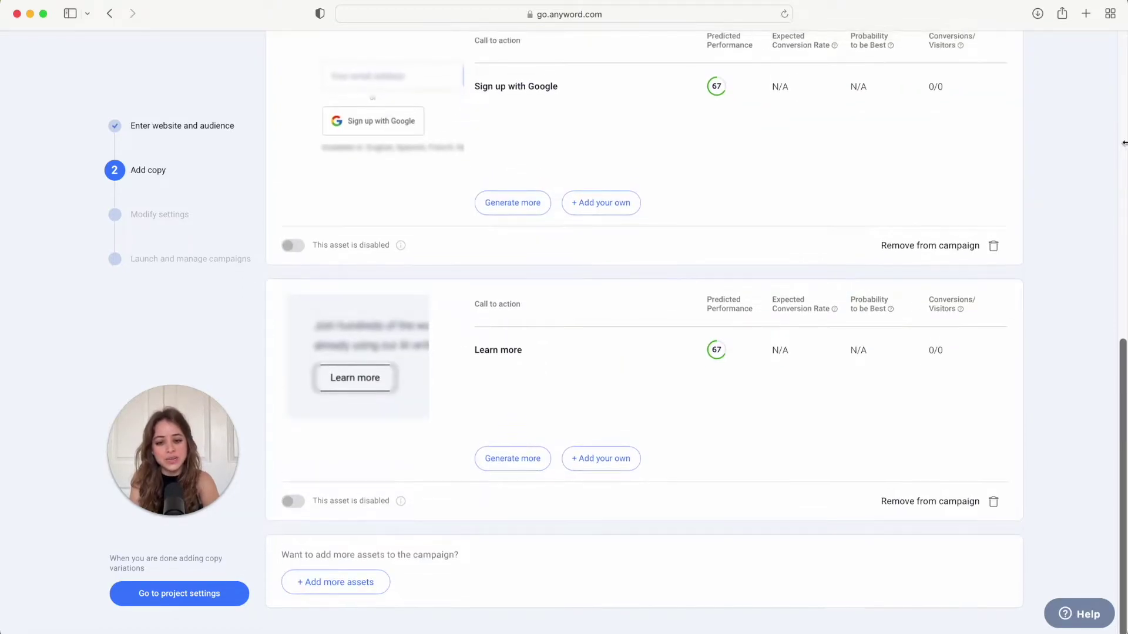
left_click(360, 584)
mouse_move(457, 255)
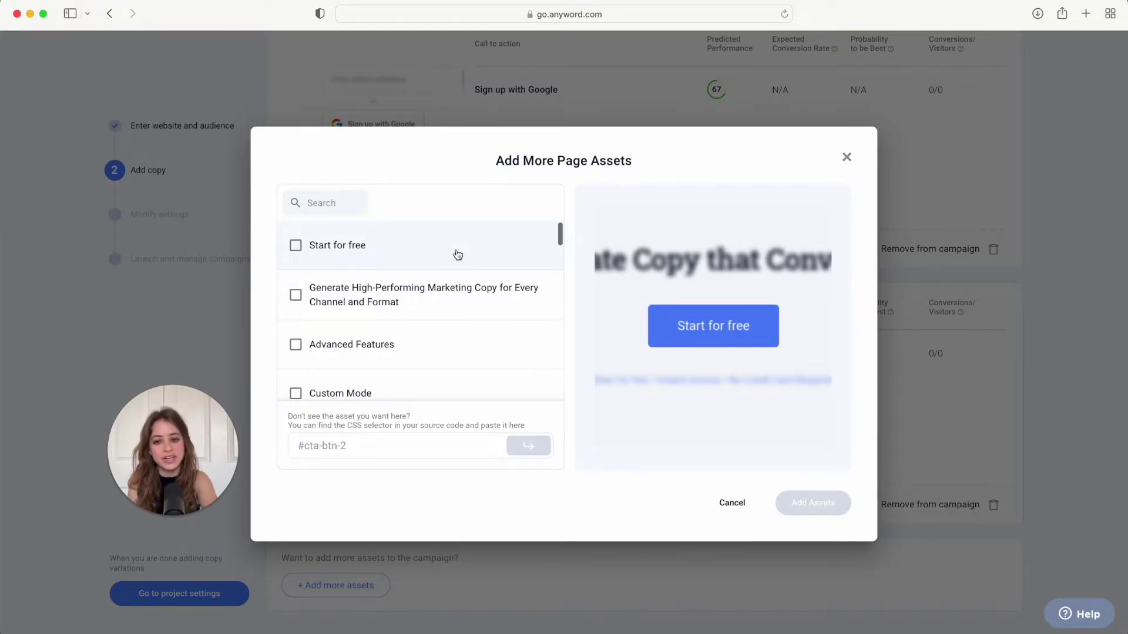
scroll(457, 255, "down", 5)
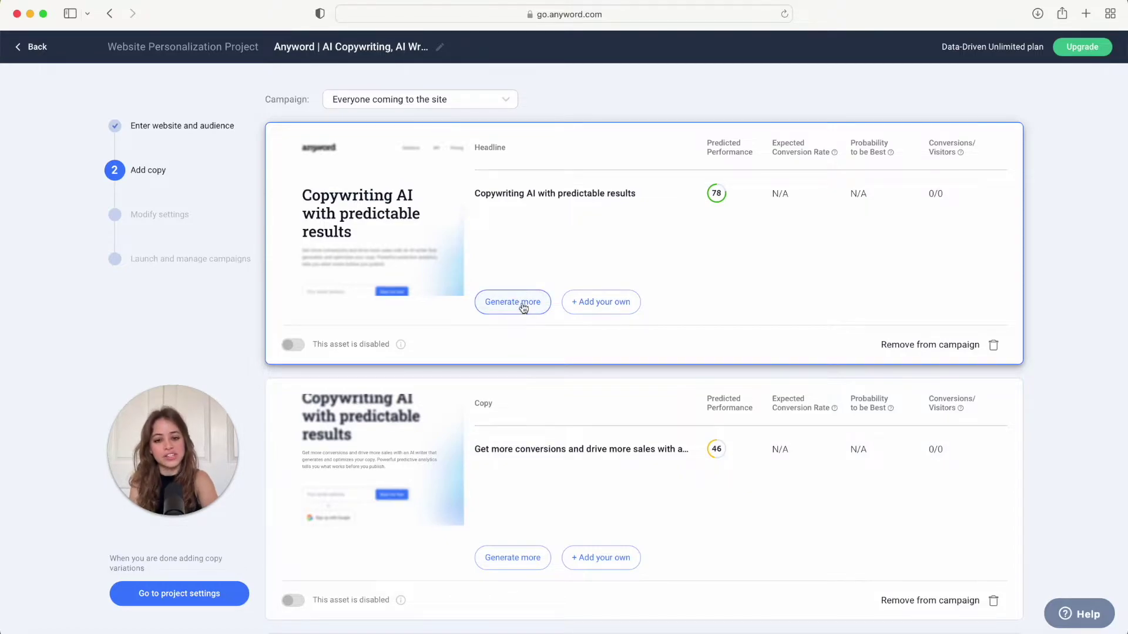
Step: Generate 'More engaging' variations of the 'Copywriting AI with predictable results' headline
left_click(512, 302)
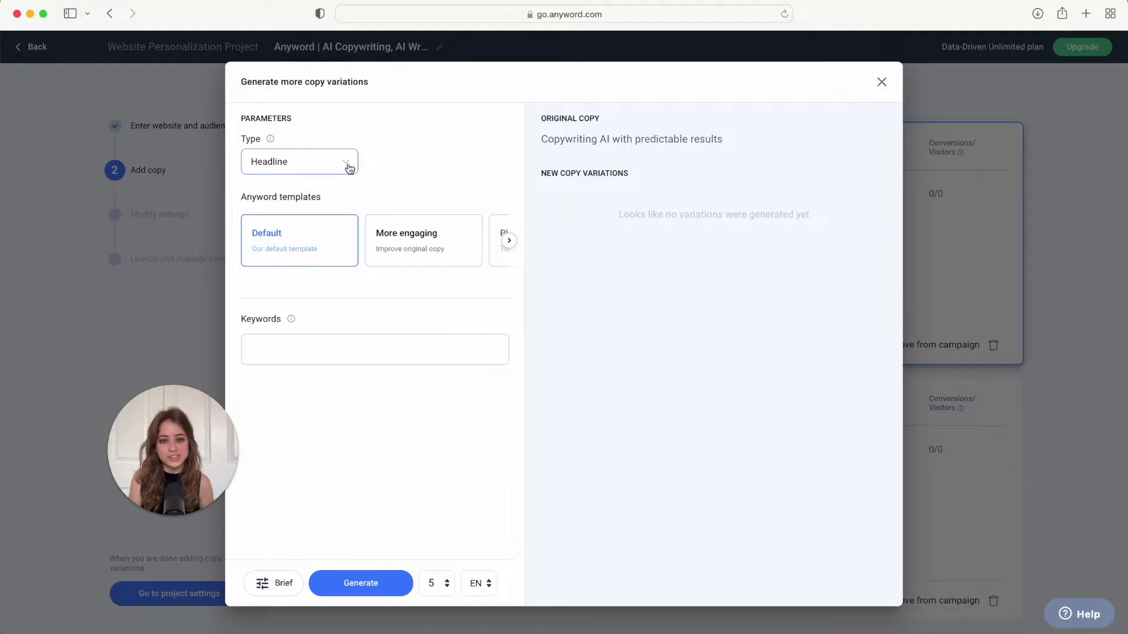
left_click(405, 238)
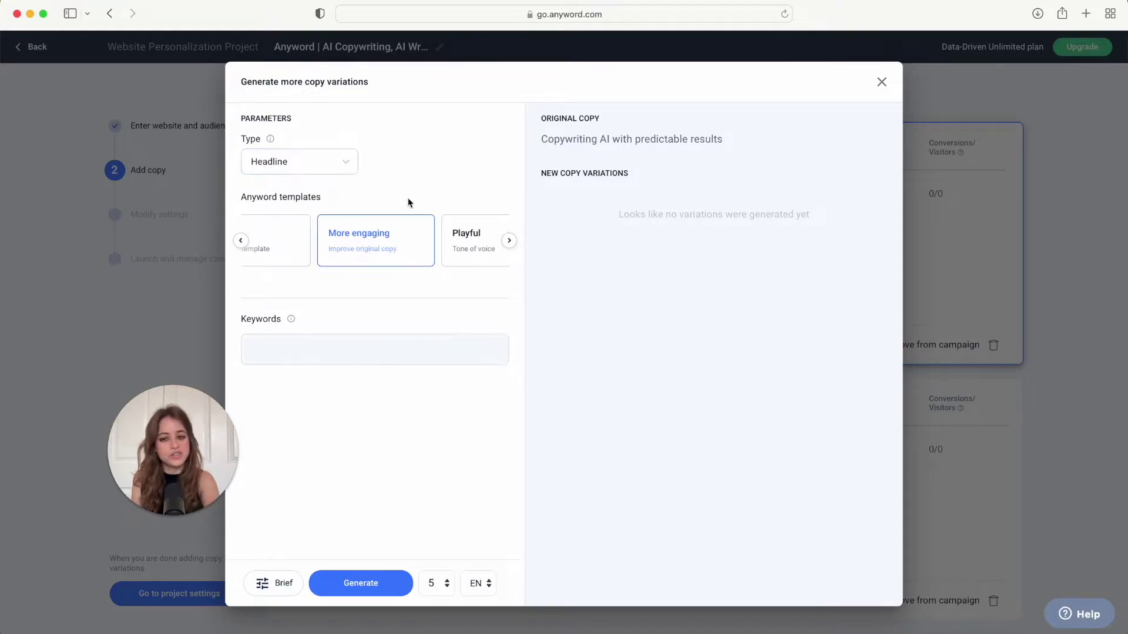
left_click(370, 584)
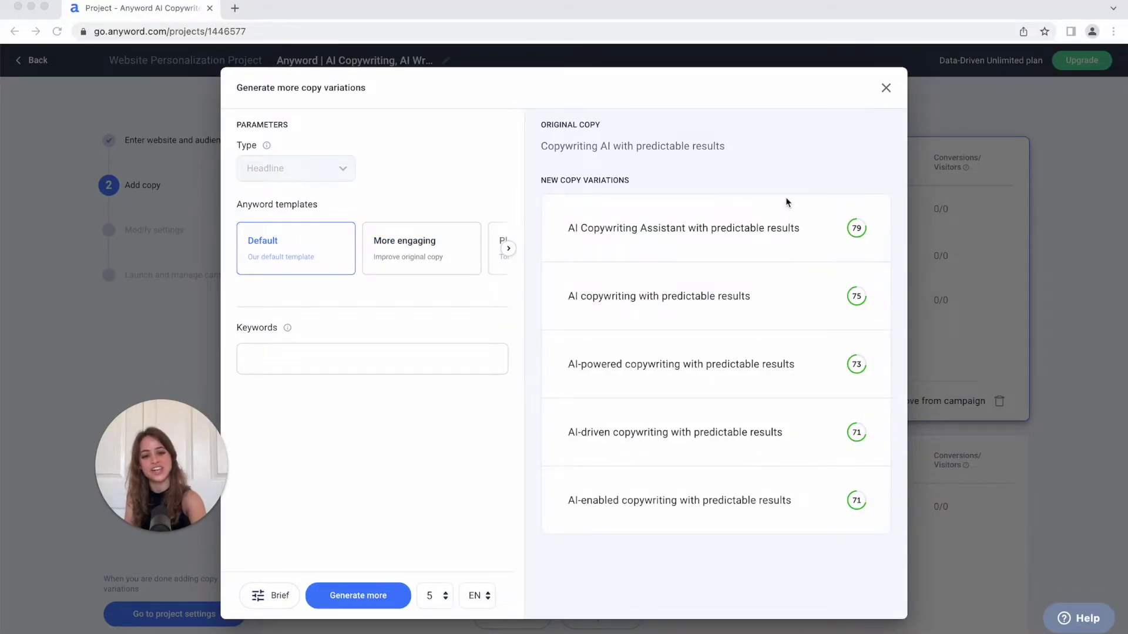
Step: Preview the top variation, then add the 79- and 73-scored headline variations to the campaign
left_click(709, 227)
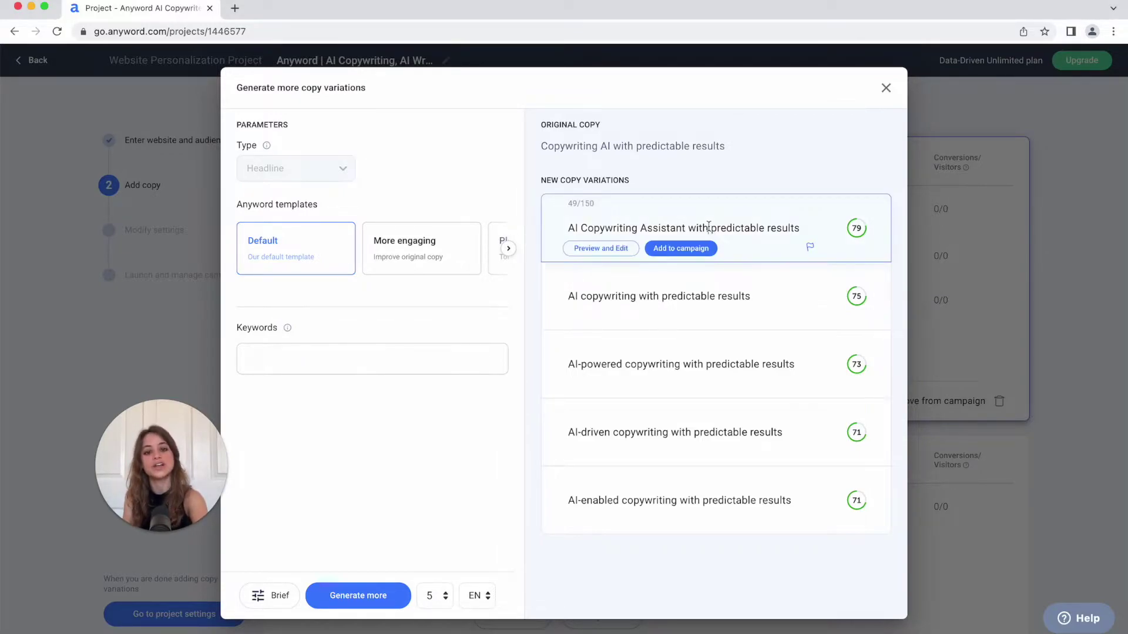
left_click(605, 248)
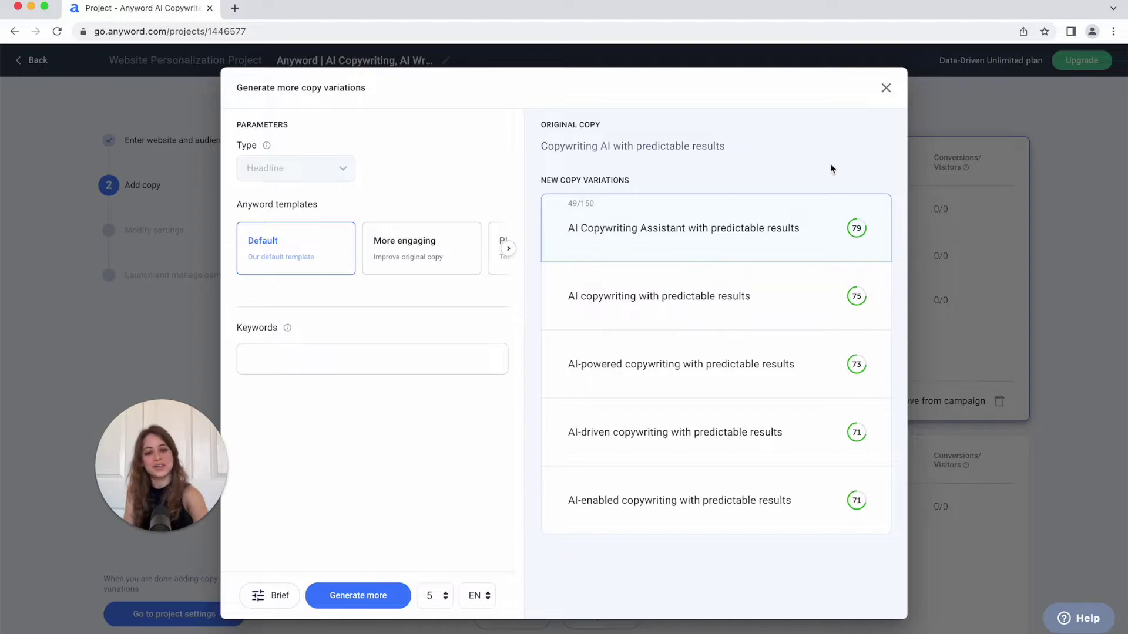
mouse_move(855, 424)
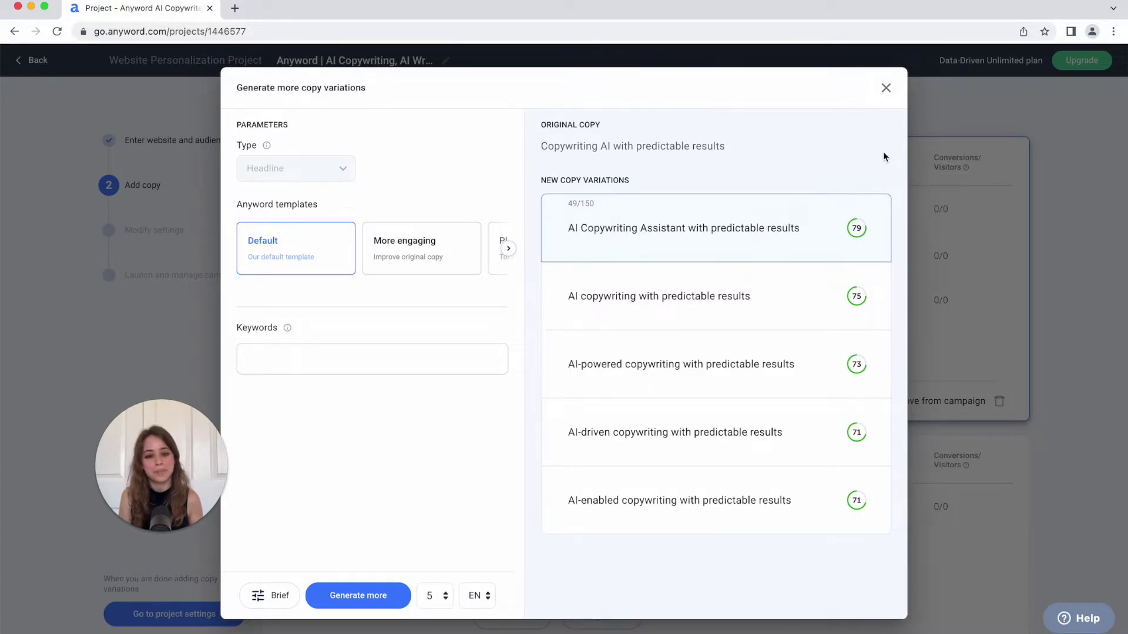
mouse_move(694, 257)
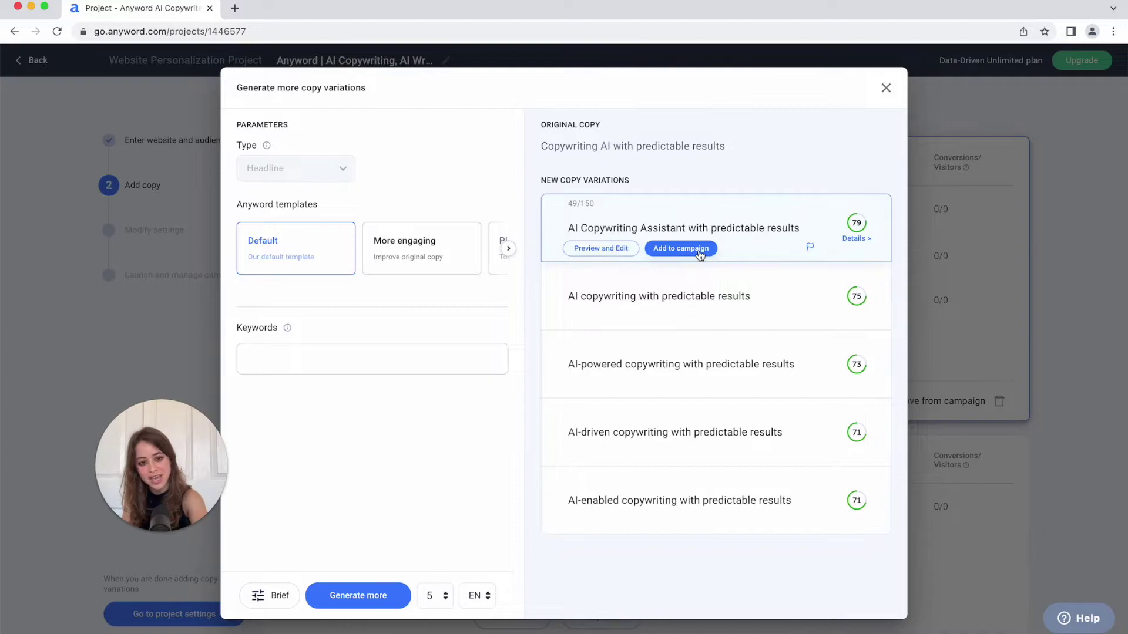
left_click(699, 252)
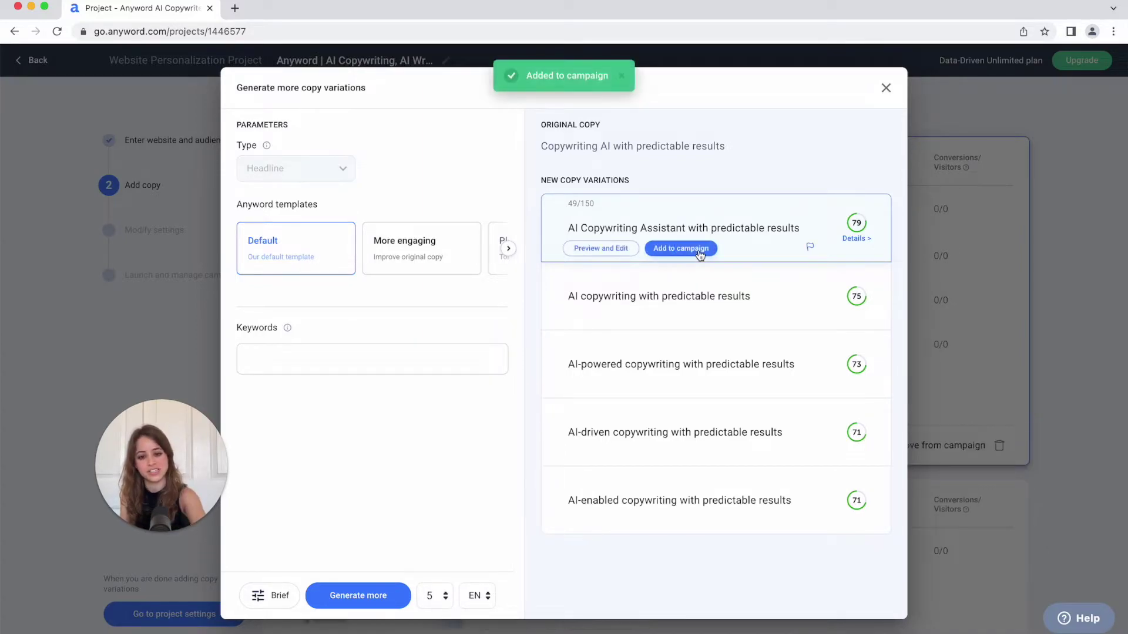
mouse_move(720, 385)
left_click(684, 385)
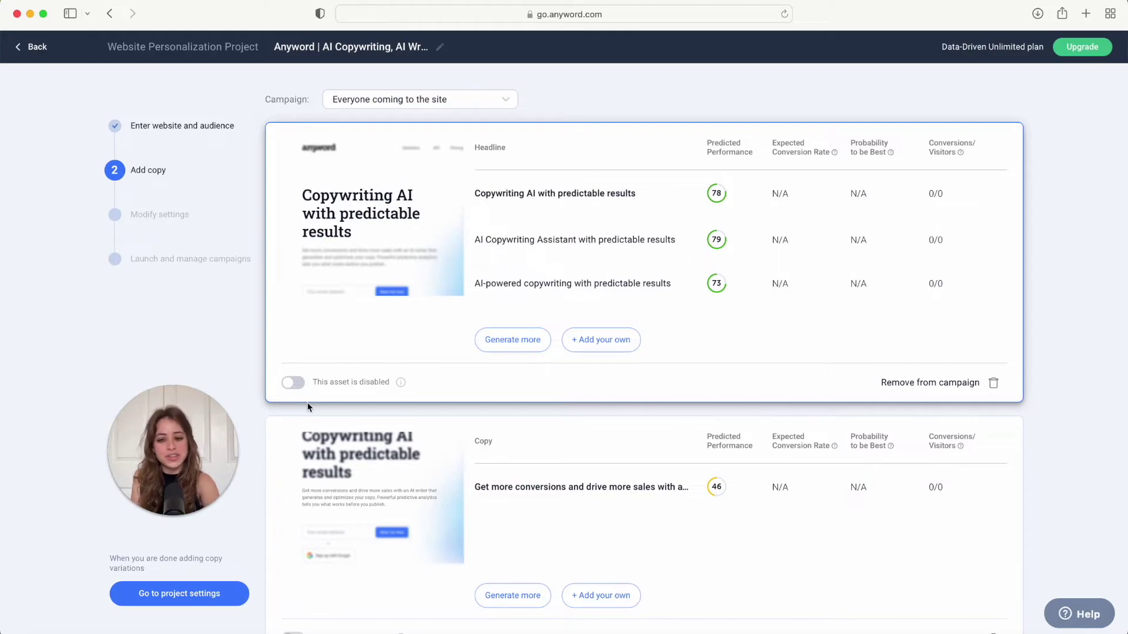
Step: Enable the copy asset, adding its 68- and 80-scored variations to the campaign
left_click(293, 383)
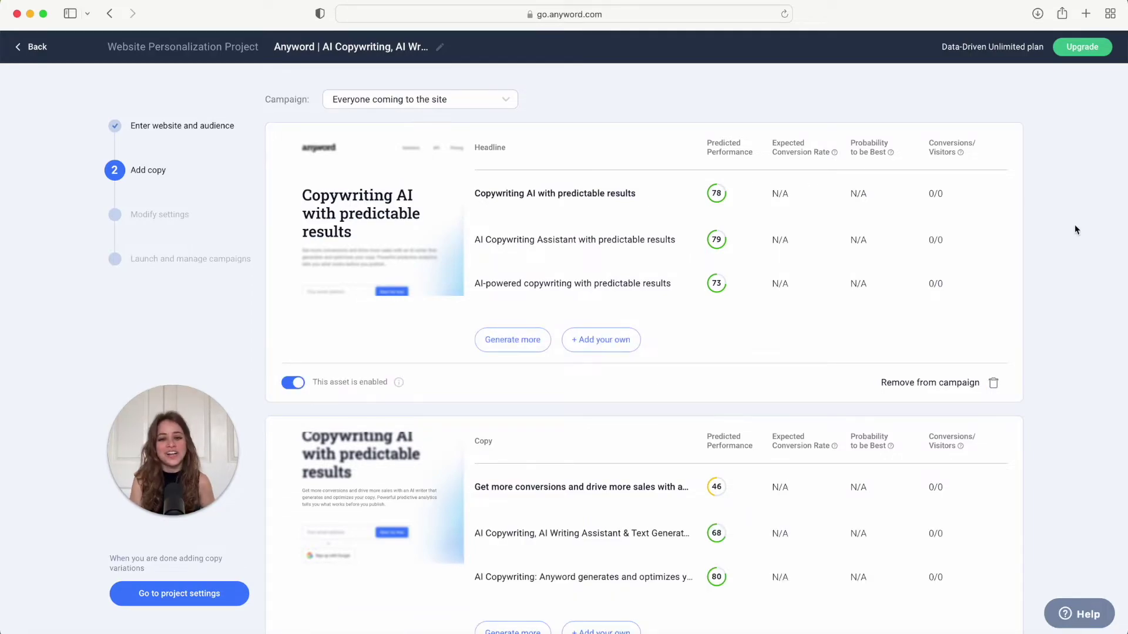
scroll(1069, 297, "down", 3)
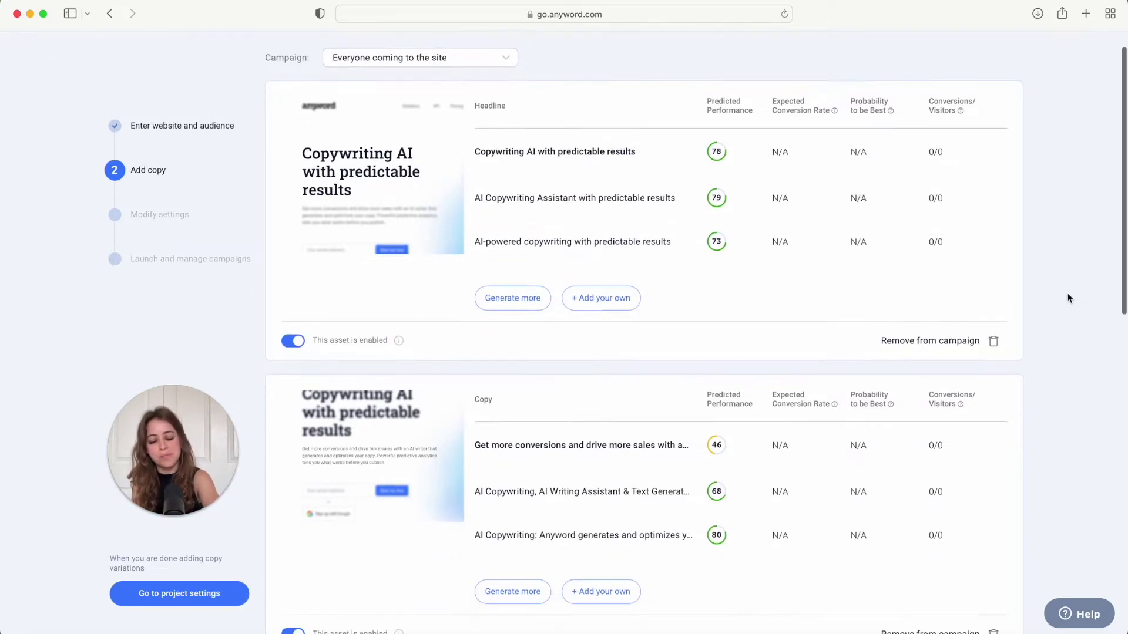
scroll(1068, 298, "down", 9)
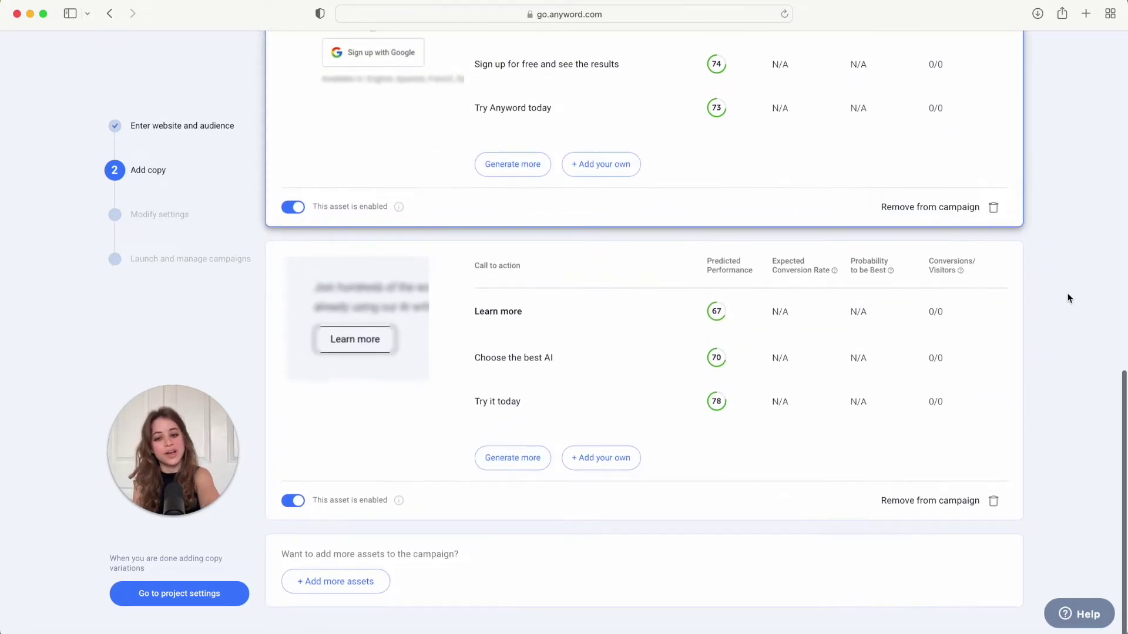
scroll(405, 358, "up", 15)
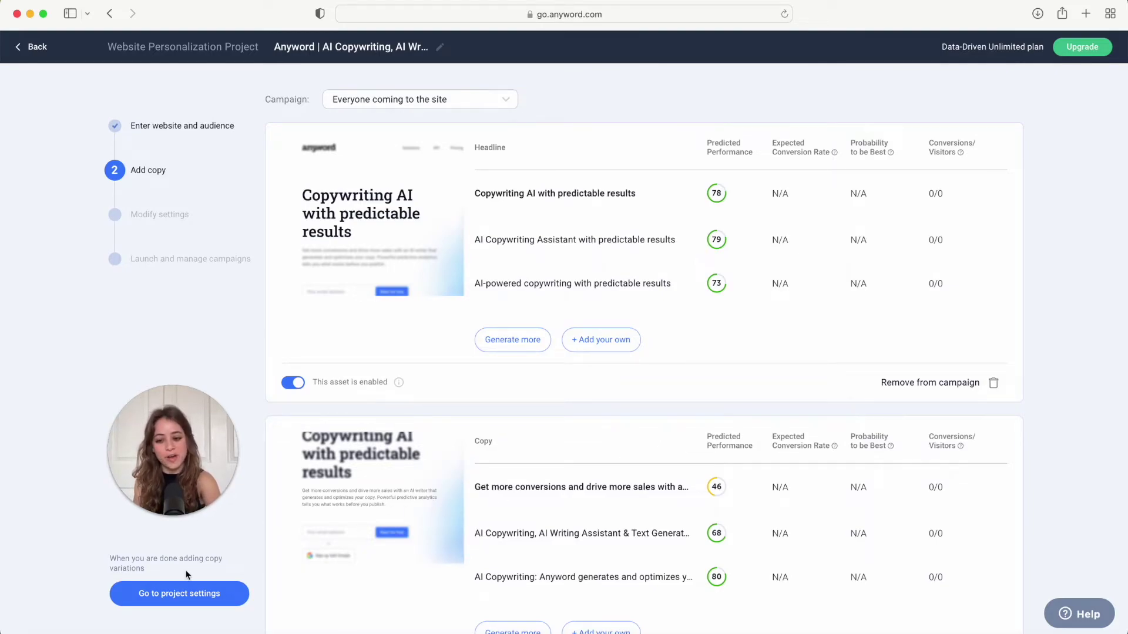
Step: Open Modify settings and review the 80% Anyword versus baseline traffic split
left_click(158, 592)
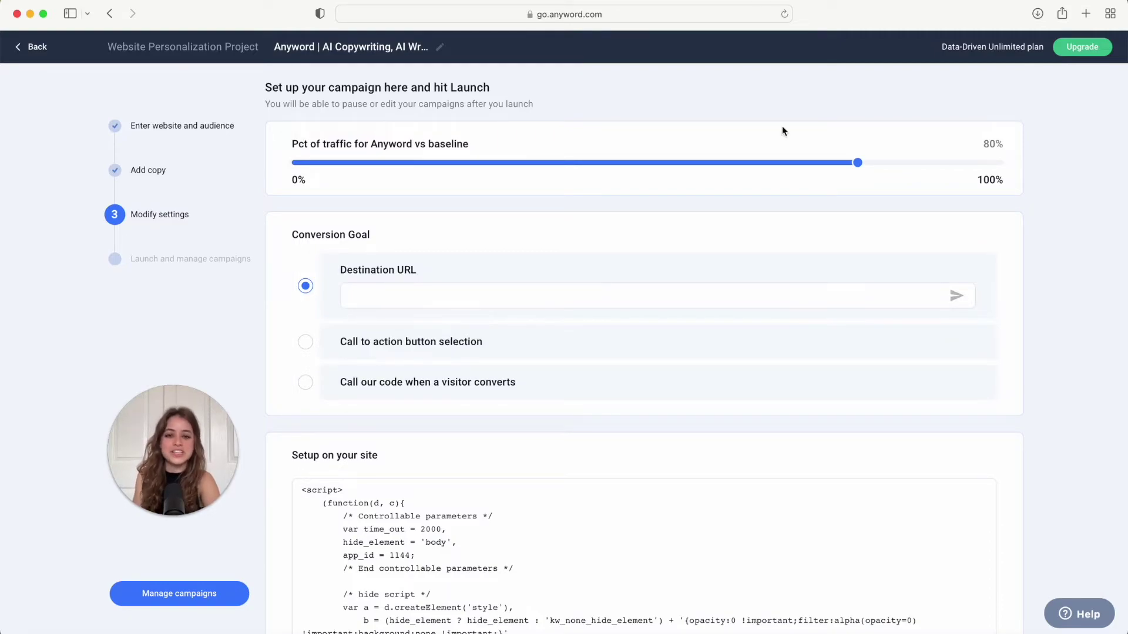
mouse_move(859, 165)
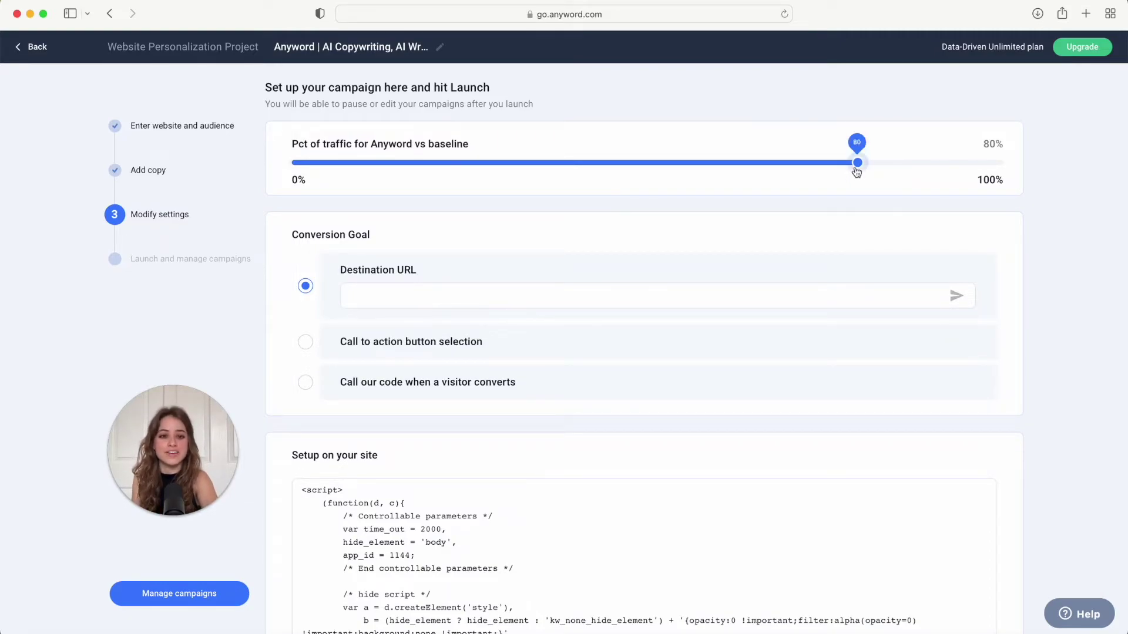
scroll(517, 227, "down", 1)
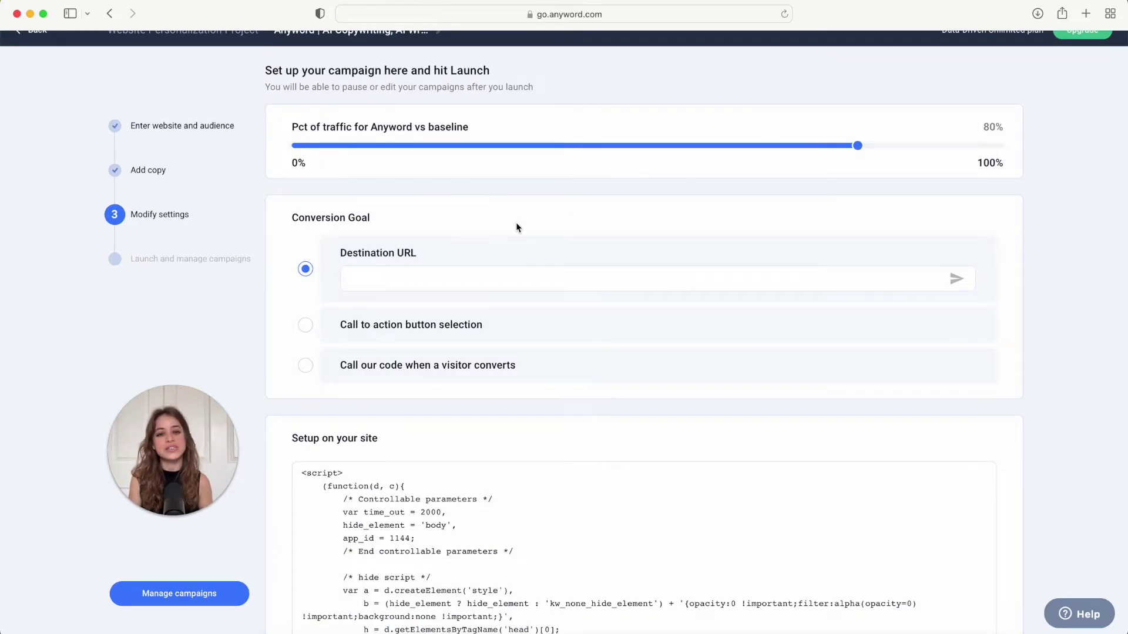
scroll(515, 228, "up", 1)
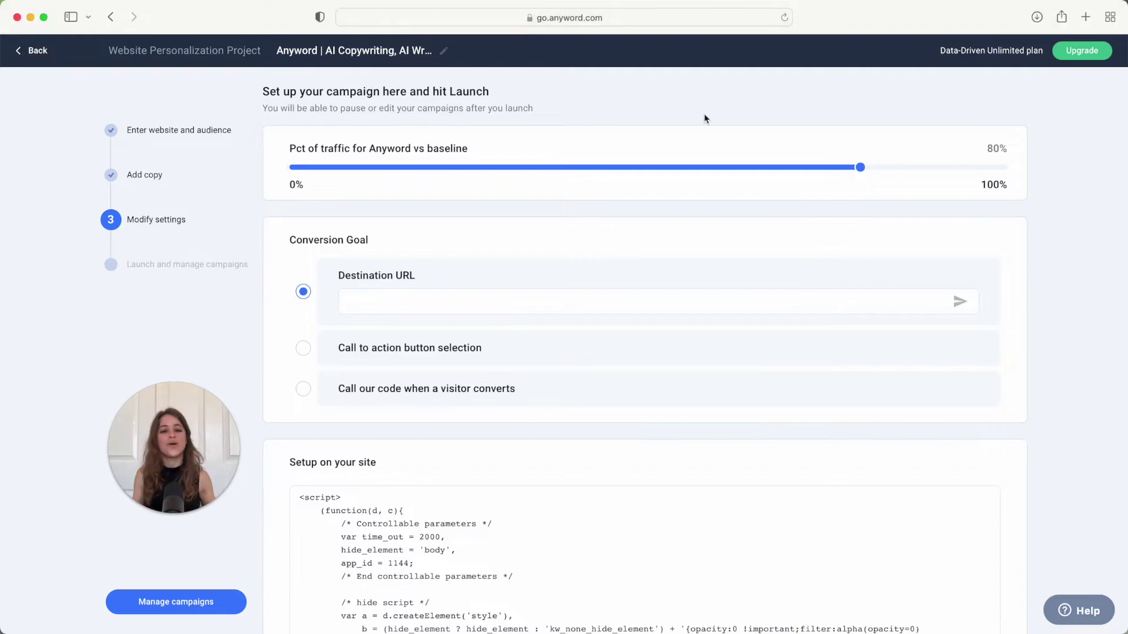
Step: Set call-to-action clicks on Start for free and Sign in as the conversion goal
left_click(303, 349)
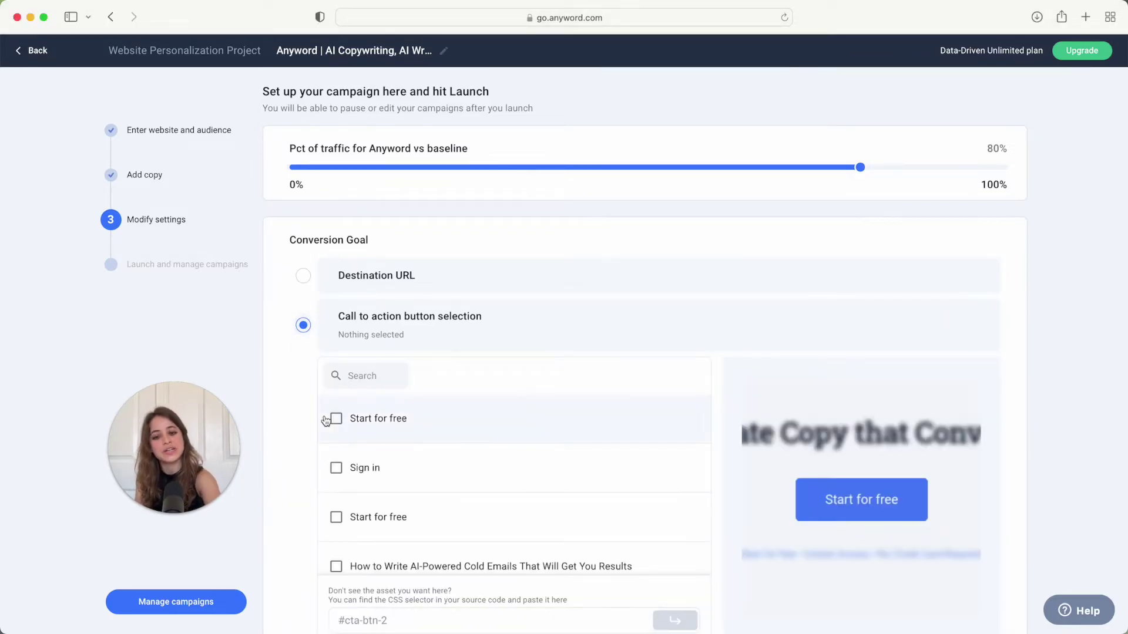
left_click(336, 419)
left_click(336, 467)
left_click(336, 517)
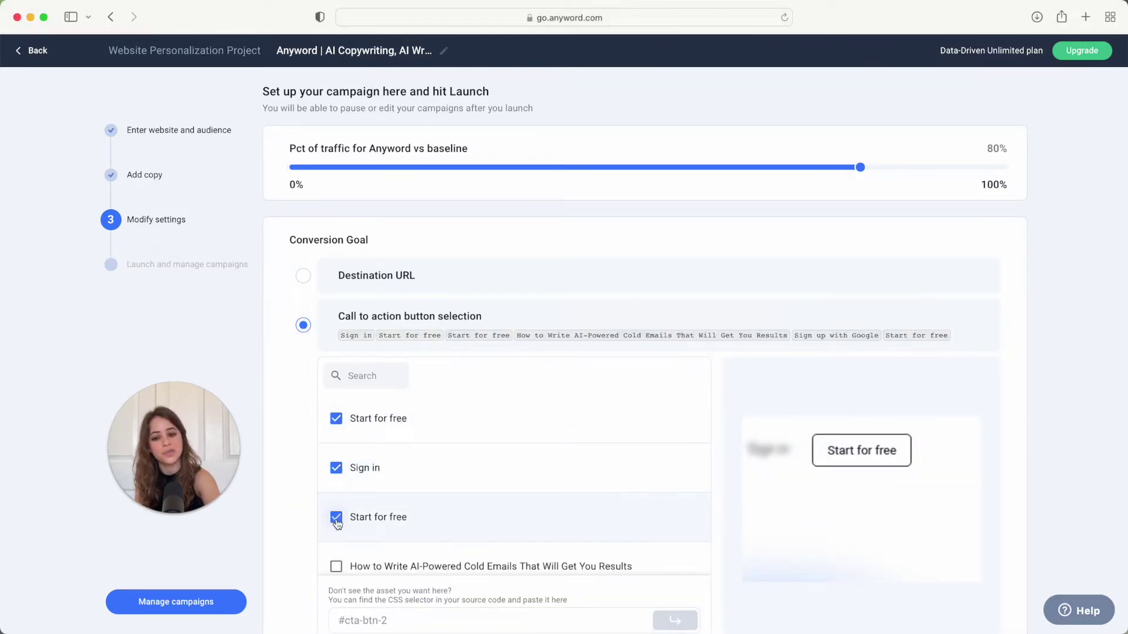
left_click(336, 517)
Step: Copy the site setup script and verify it is installed
scroll(305, 501, "down", 10)
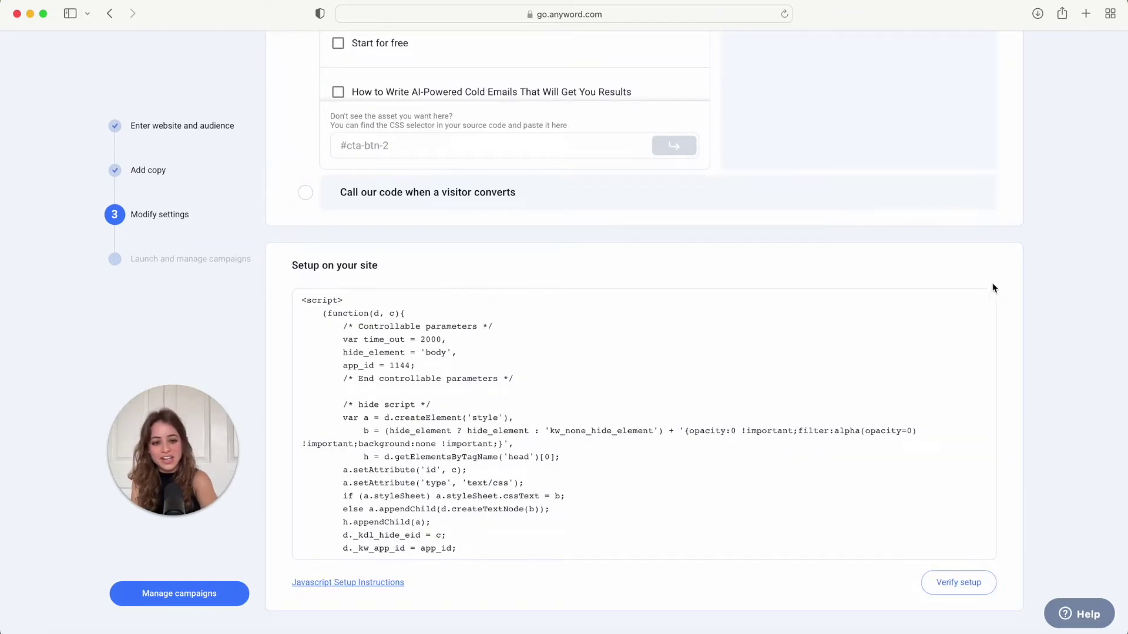
mouse_move(962, 311)
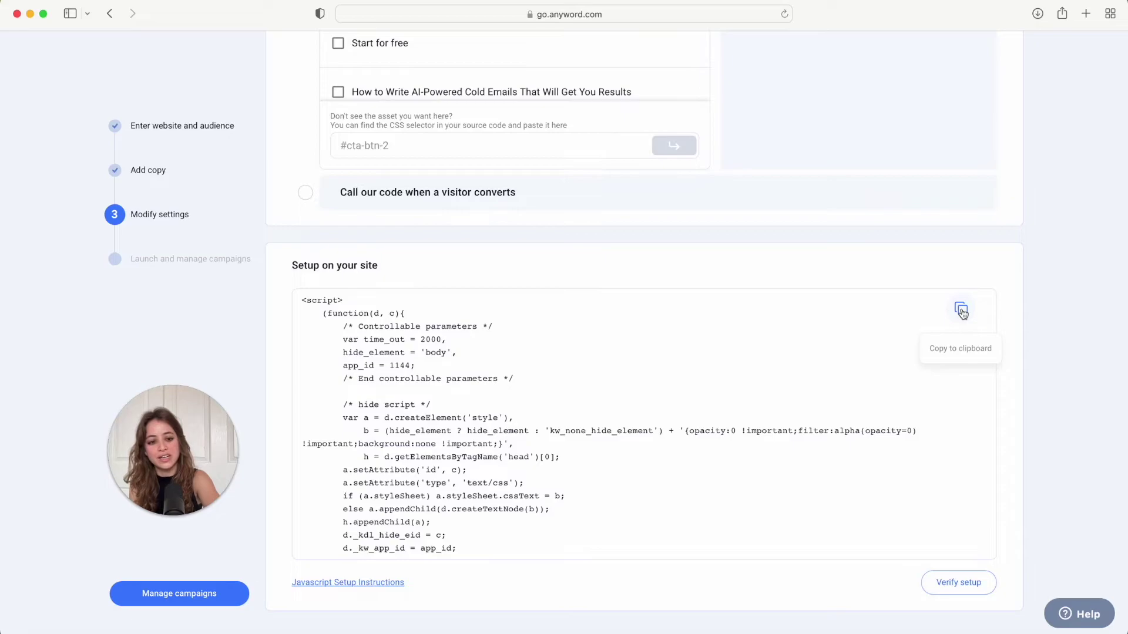
left_click(962, 311)
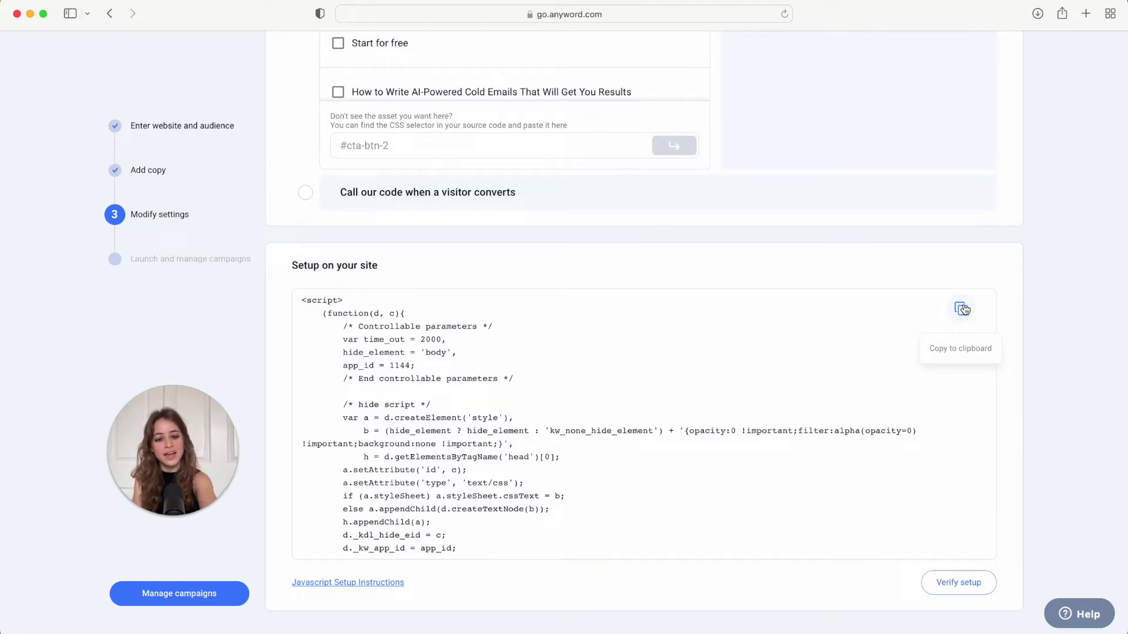
left_click(966, 587)
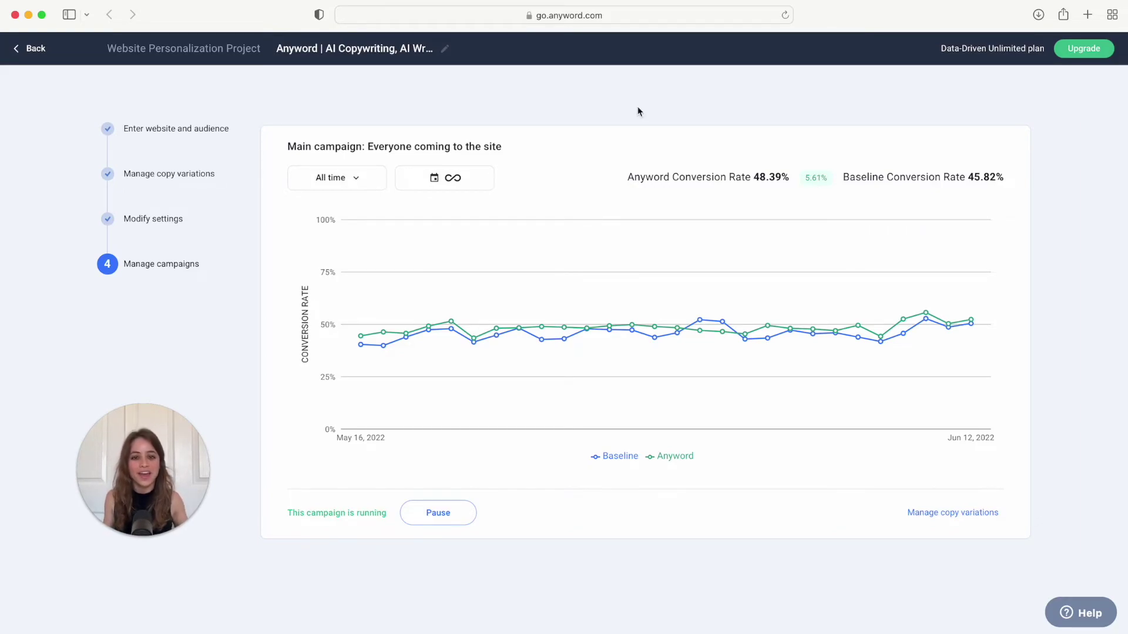
Step: Go to Manage copy variations to see each headline's conversion results
left_click(160, 182)
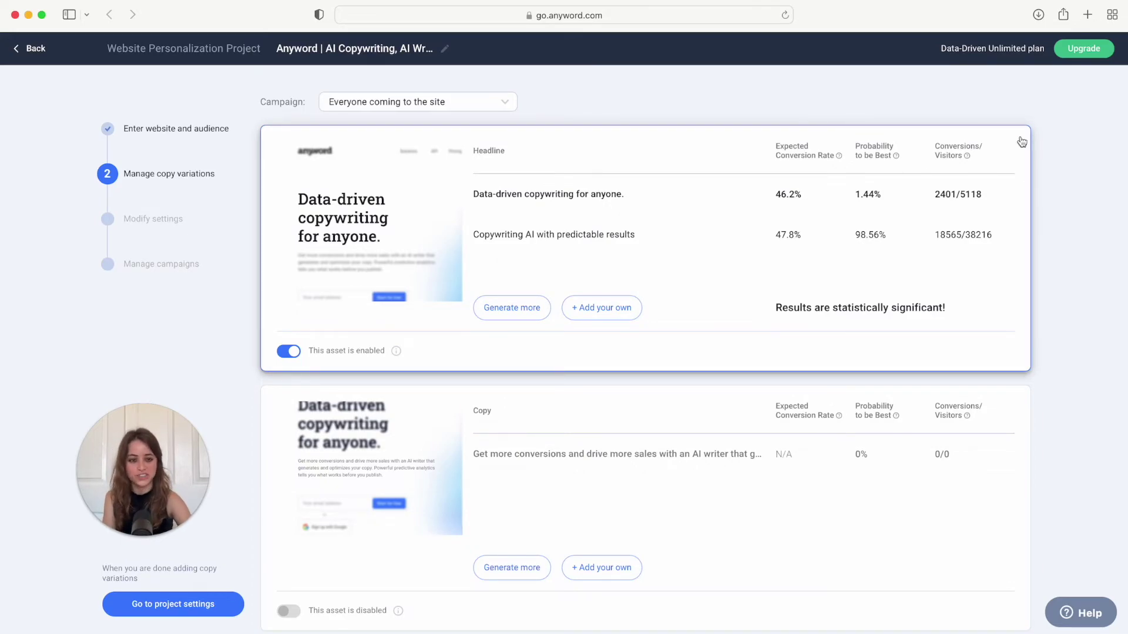
Step: Pause the second headline row, 'Copywriting AI with predictable results'
mouse_move(944, 251)
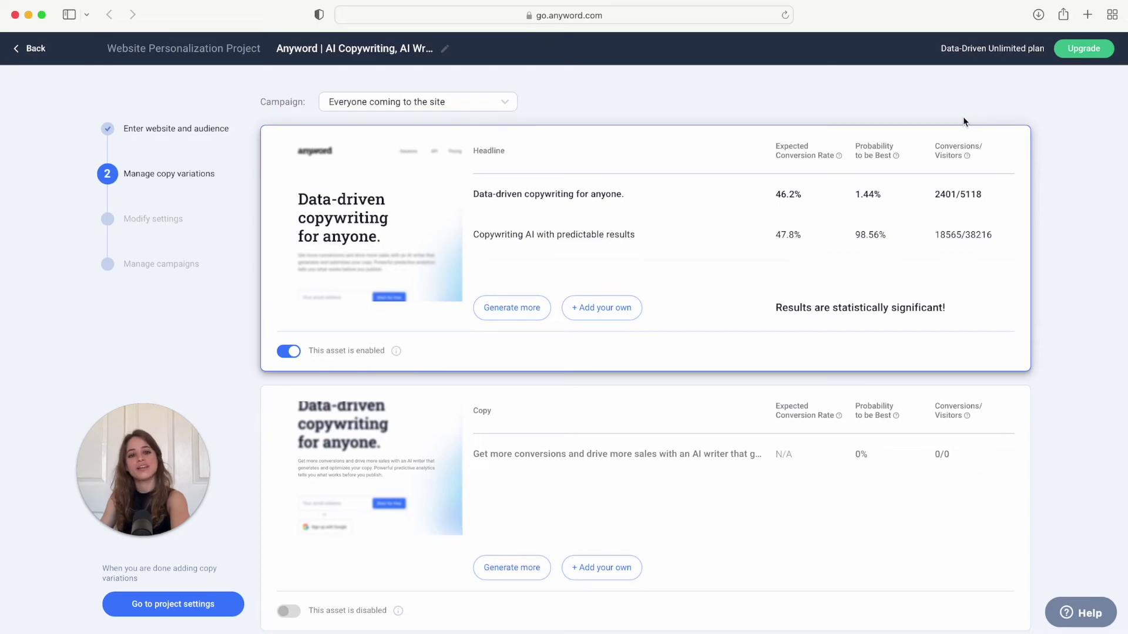
mouse_move(639, 221)
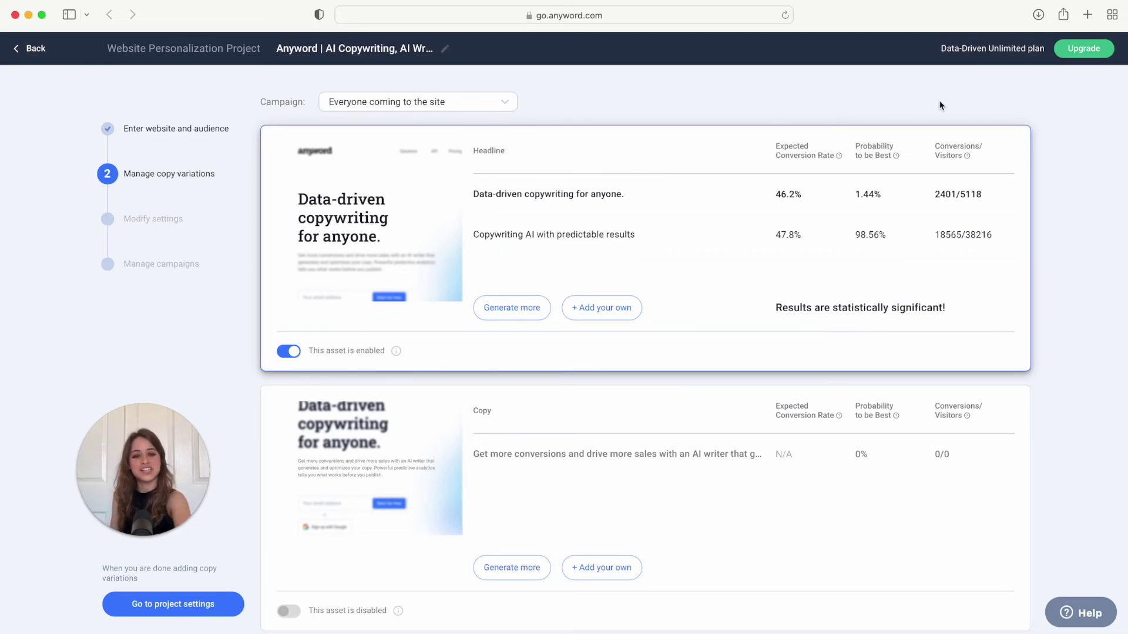
mouse_move(876, 242)
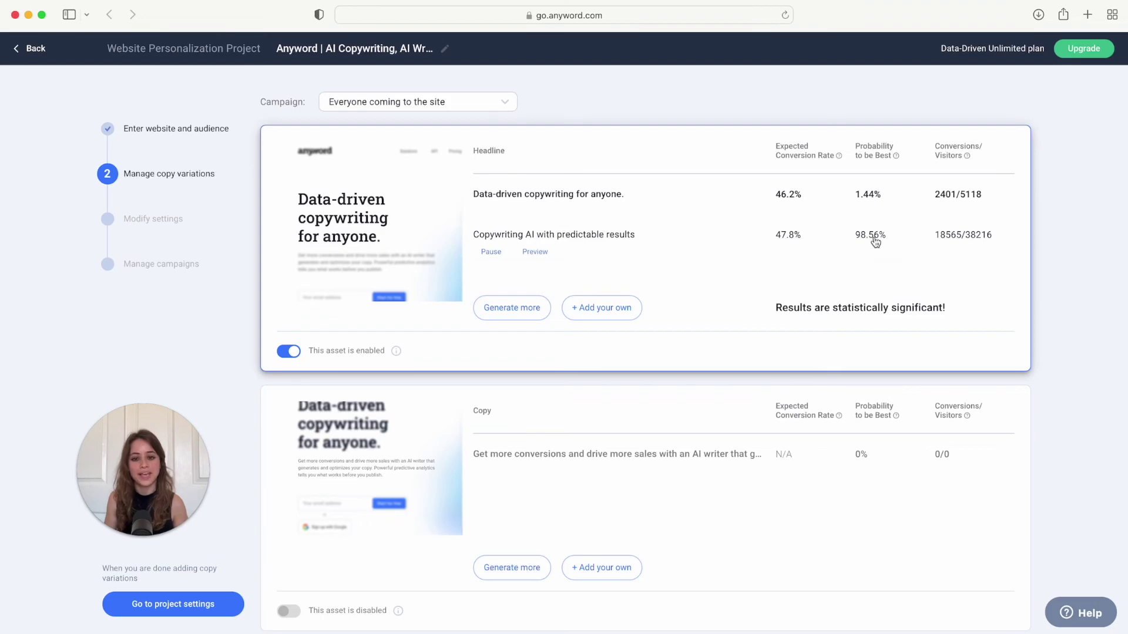
left_click(491, 256)
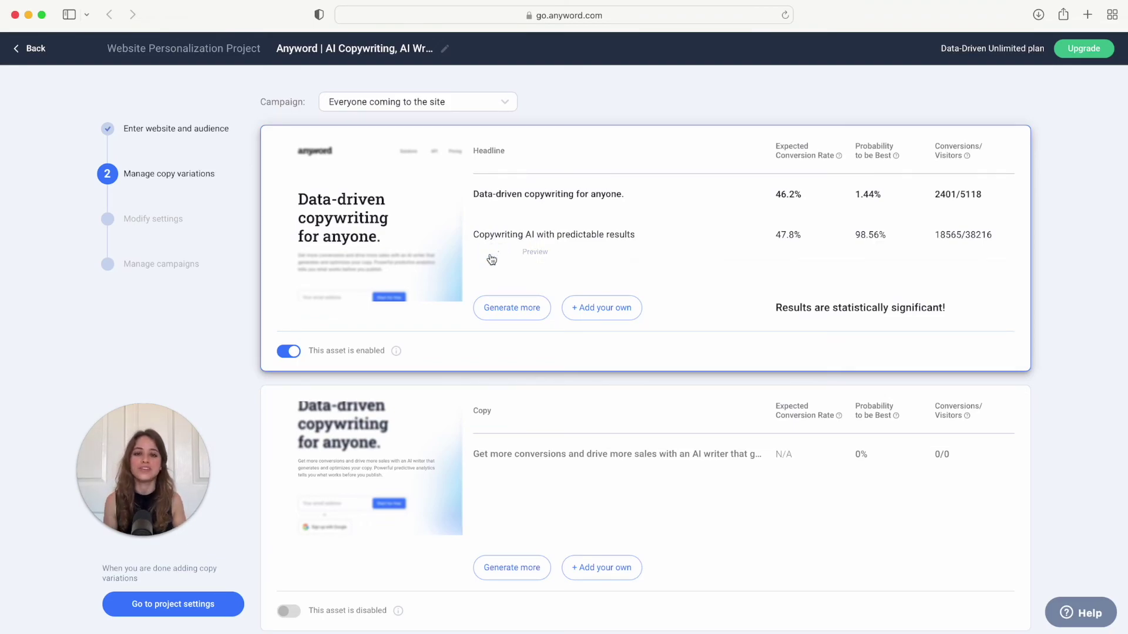